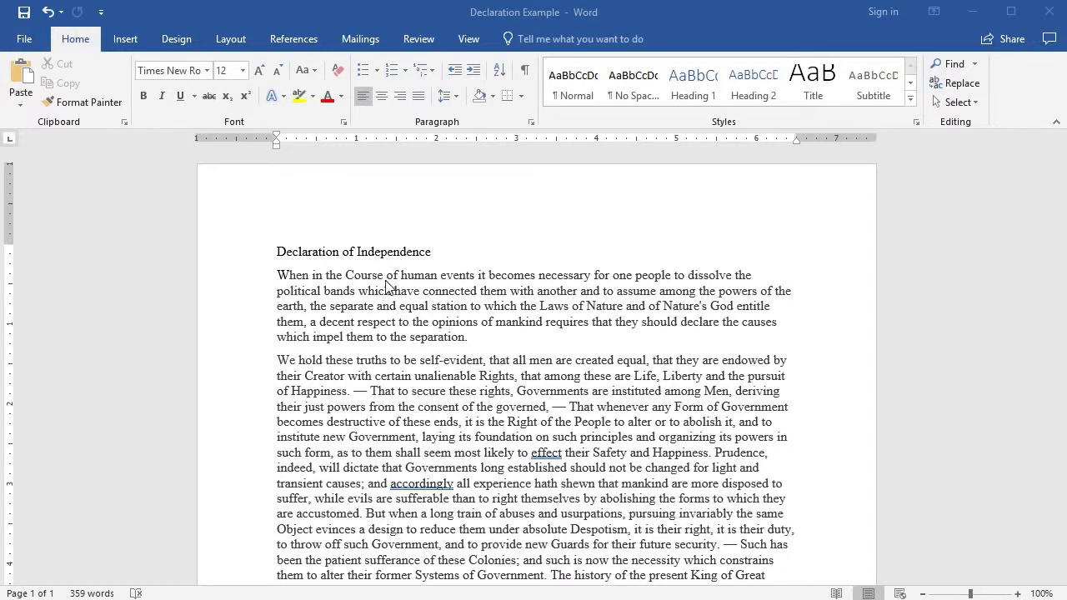
- Change the font color of "Course of human events it becomes necessary" in the first paragraph to red
{"action": "left_click", "coordinate": [294, 289]}
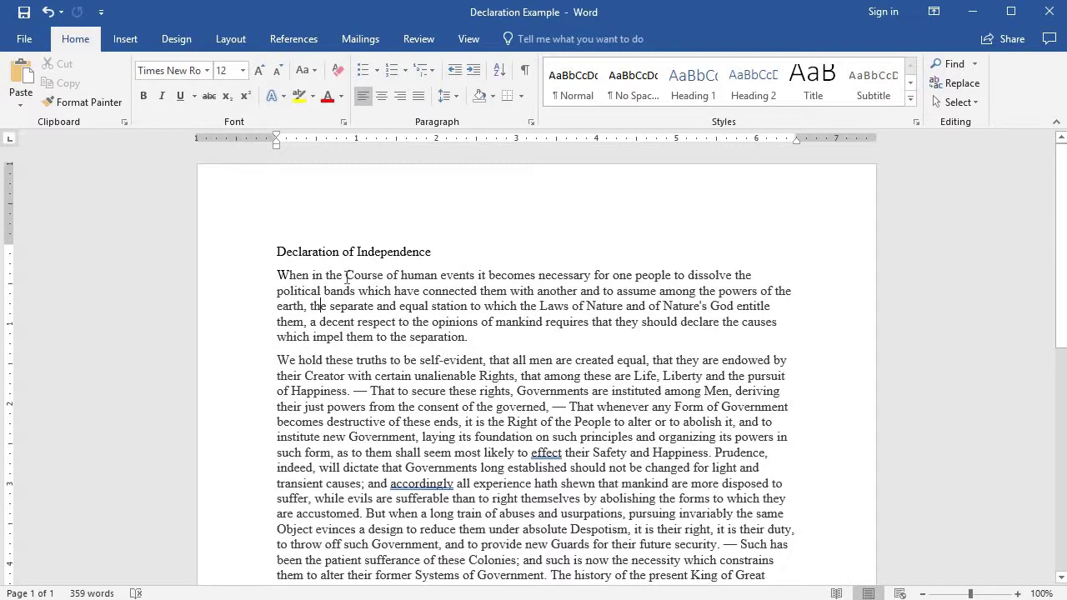
{"action": "left_click_drag", "start_coordinate": [346, 276], "coordinate": [590, 275]}
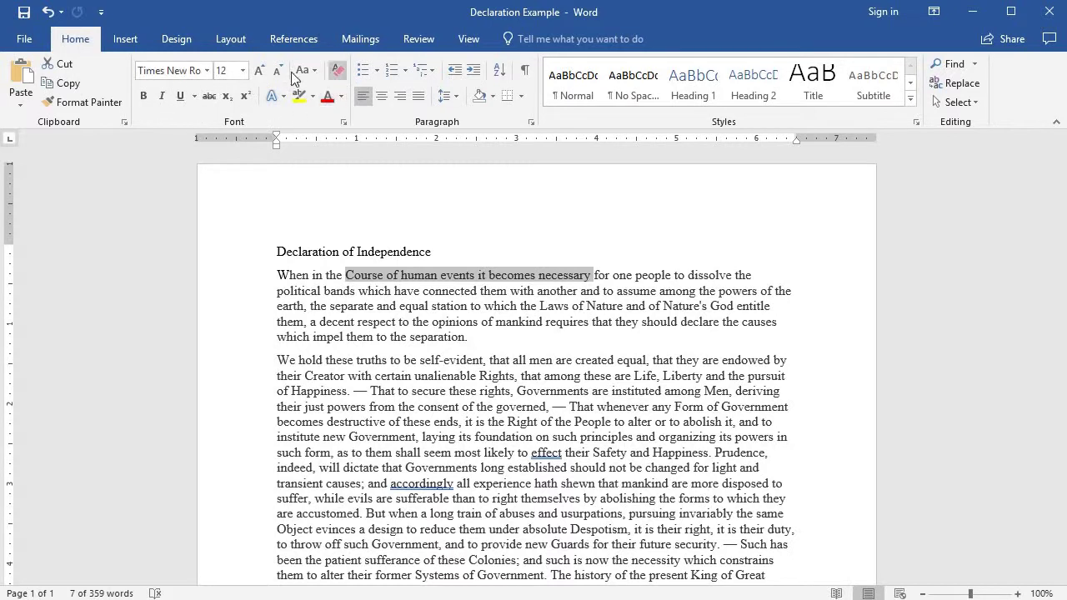
{"action": "left_click", "coordinate": [343, 122]}
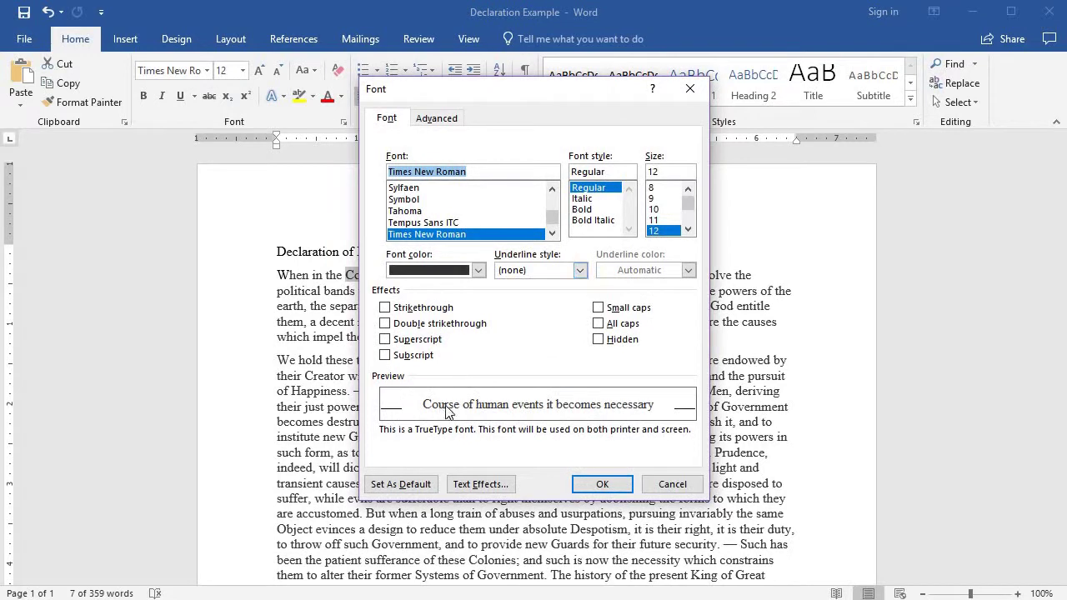
{"action": "left_click", "coordinate": [690, 89]}
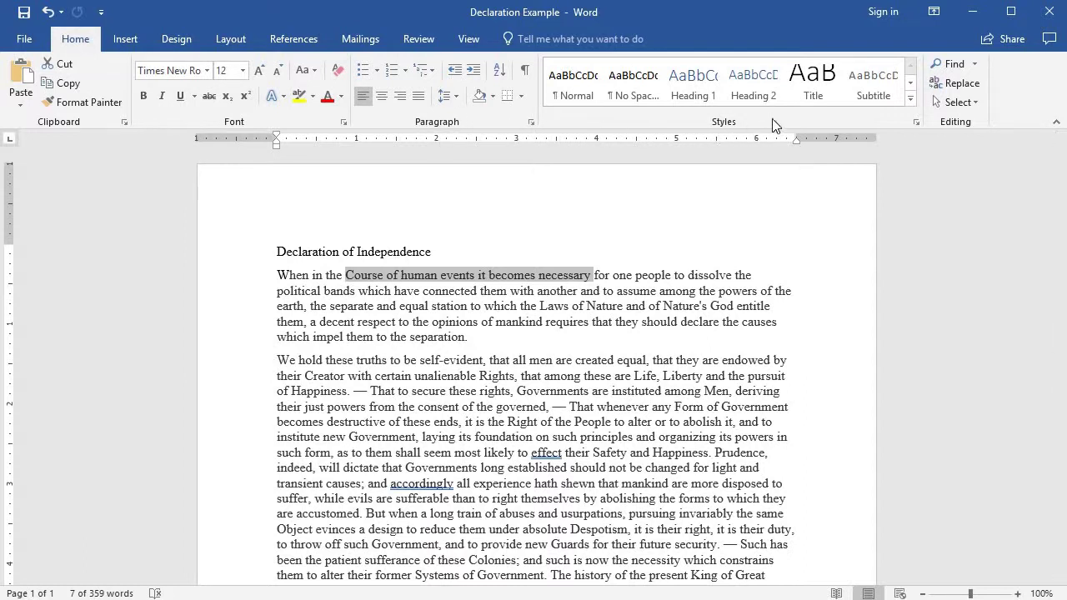
{"action": "left_click", "coordinate": [328, 98]}
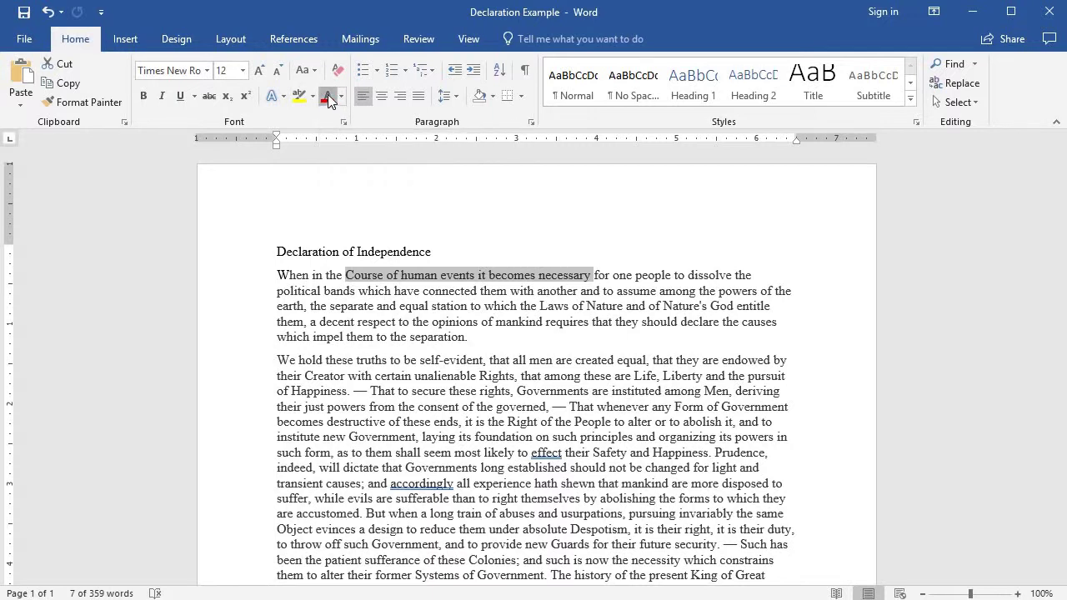
{"action": "left_click", "coordinate": [466, 293]}
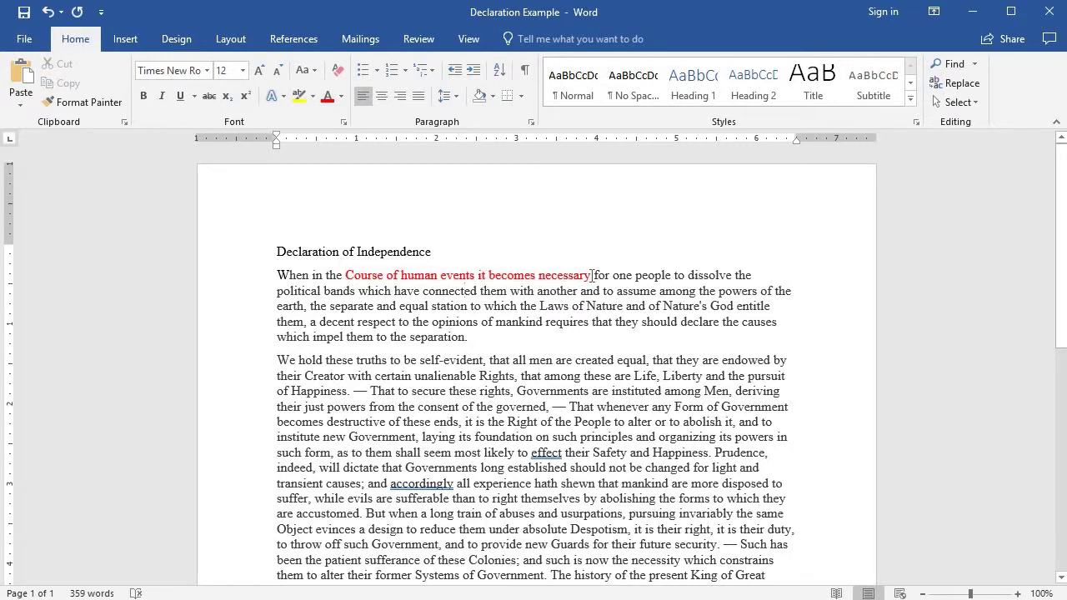
- Recolor the red phrase in the first paragraph with a bright pink from the additional standard colors
{"action": "left_click_drag", "start_coordinate": [592, 275], "coordinate": [345, 275]}
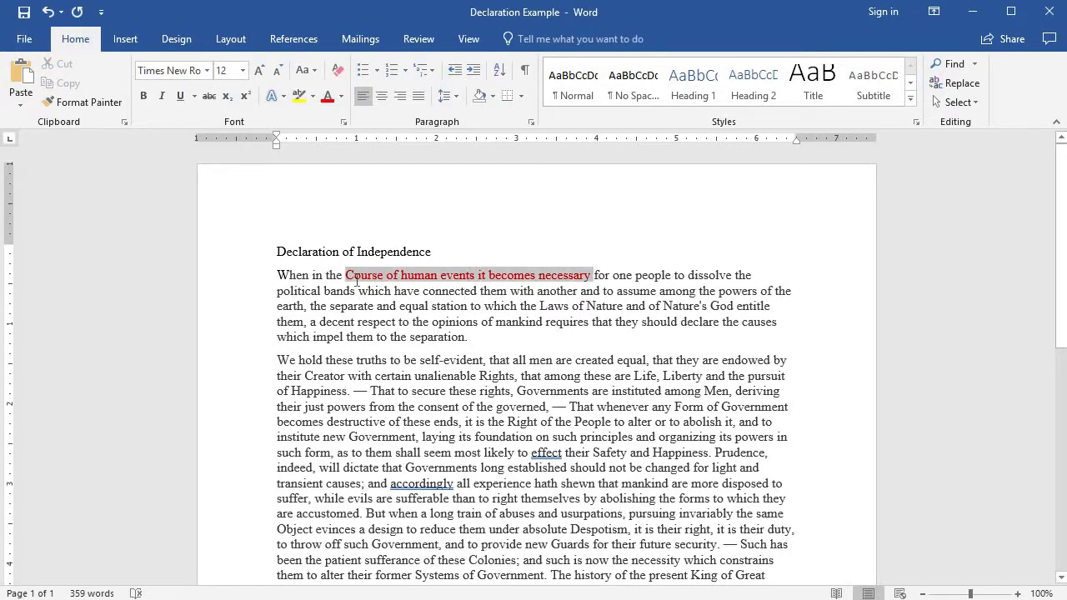
{"action": "left_click", "coordinate": [340, 97]}
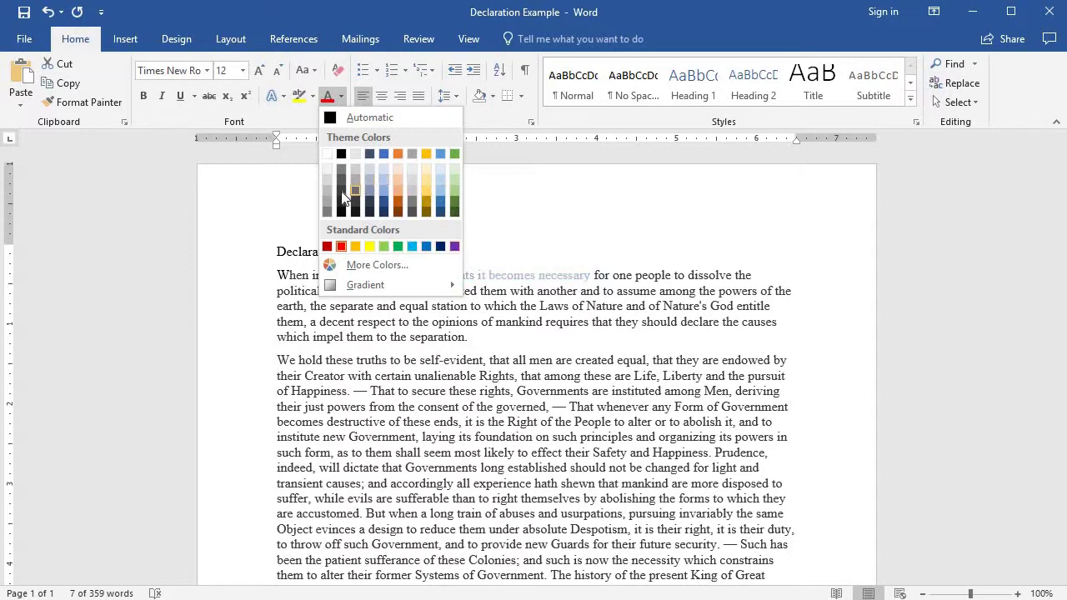
{"action": "left_click", "coordinate": [364, 265]}
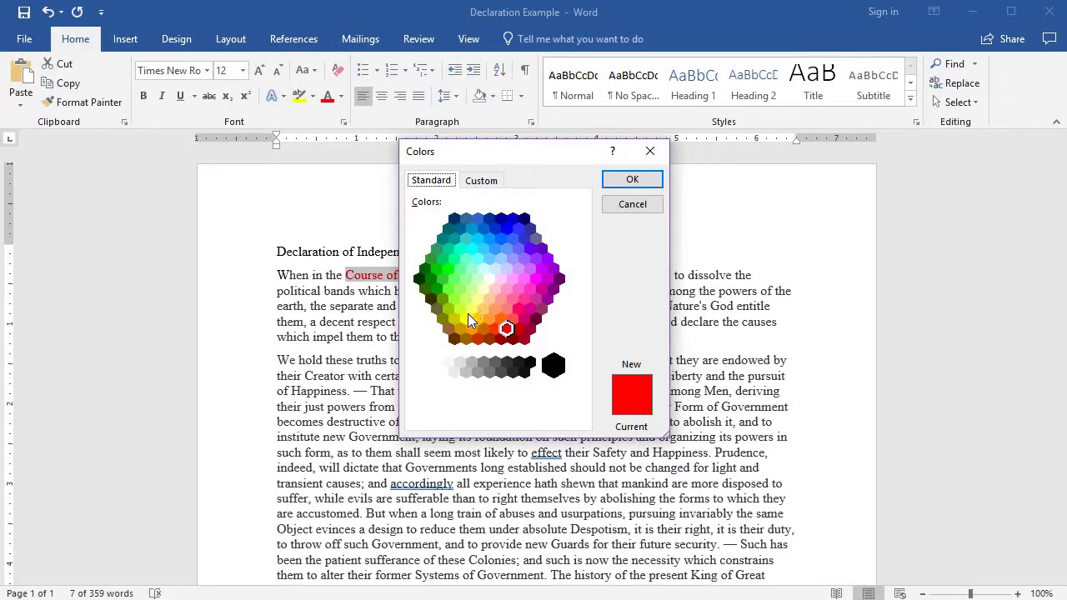
{"action": "left_click", "coordinate": [529, 289]}
{"action": "left_click", "coordinate": [632, 179]}
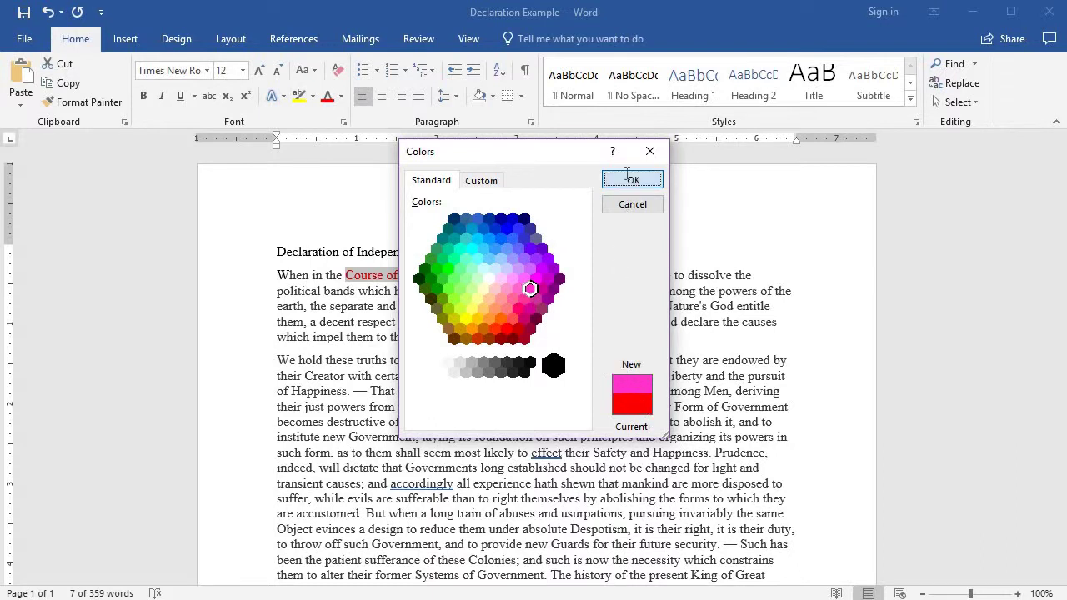
{"action": "left_click", "coordinate": [411, 302]}
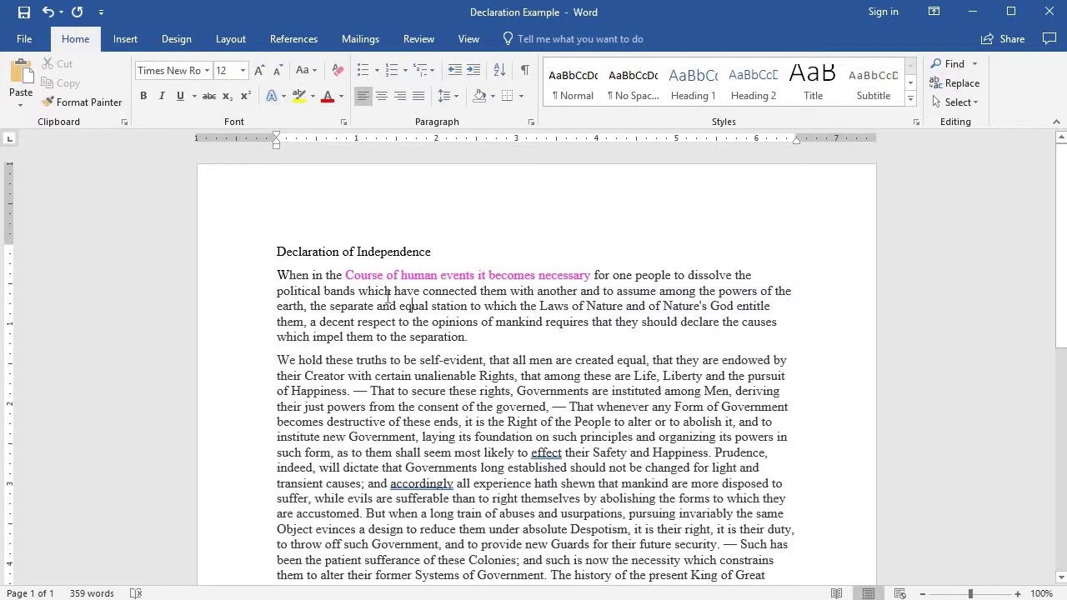
- Undo the pink font color, the red font color and the entry of the title "Declaration of Independence"
{"action": "left_click", "coordinate": [48, 12]}
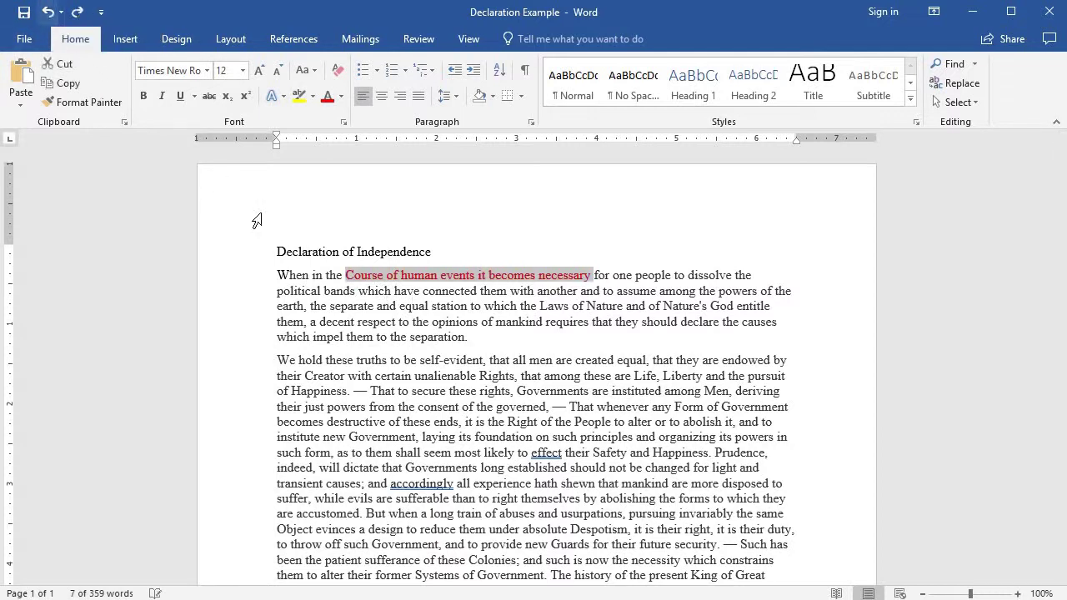
{"action": "left_click", "coordinate": [47, 12]}
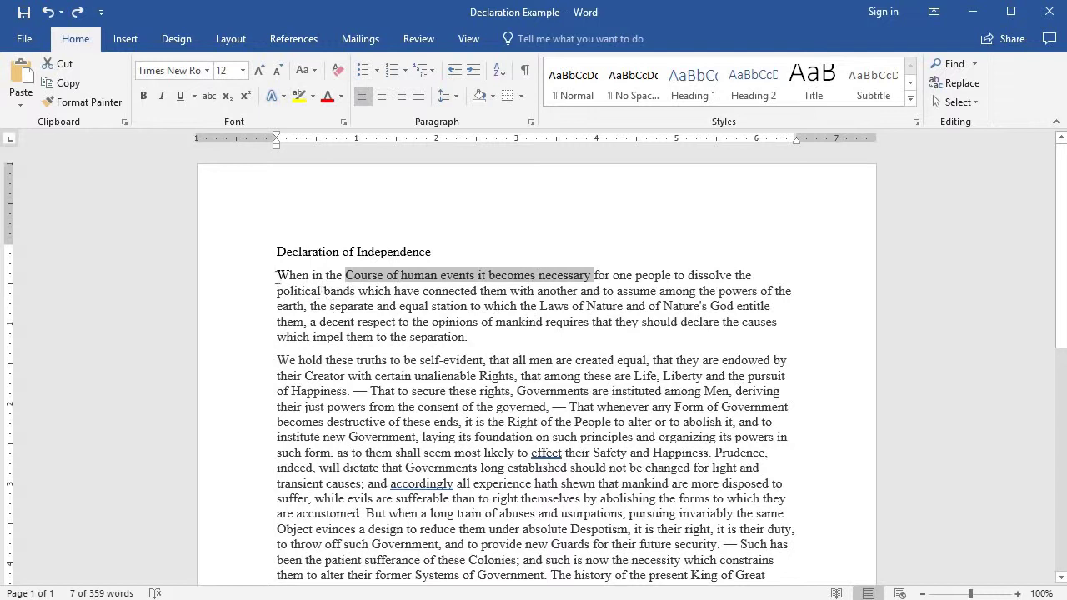
{"action": "left_click", "coordinate": [47, 12]}
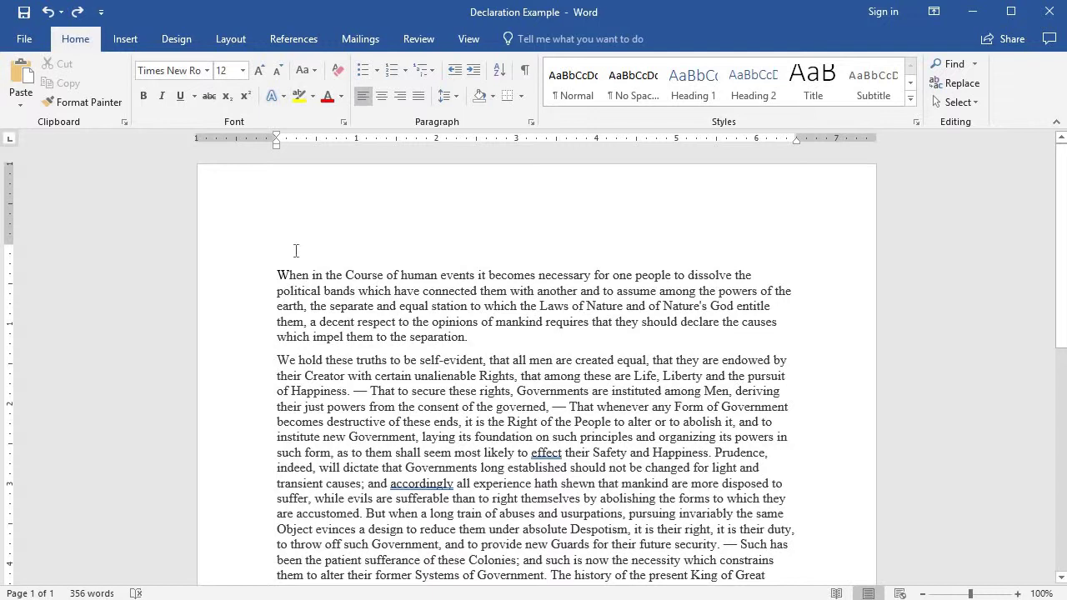
- Redo the title entry and both font color changes, then undo only the pink color and deselect the phrase
{"action": "left_click", "coordinate": [78, 14]}
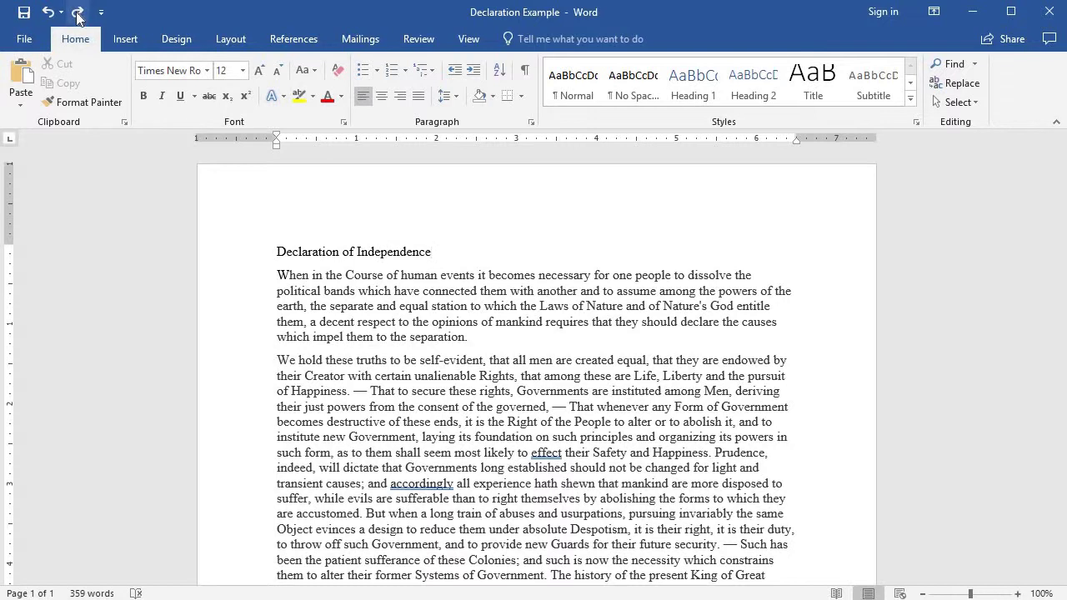
{"action": "left_click", "coordinate": [77, 14]}
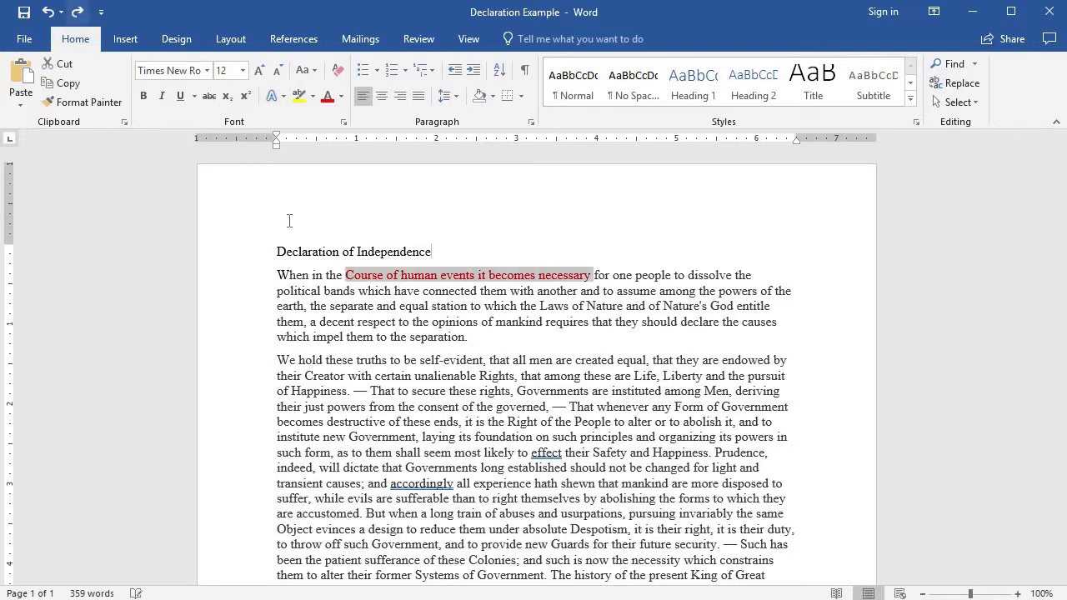
{"action": "left_click", "coordinate": [77, 14]}
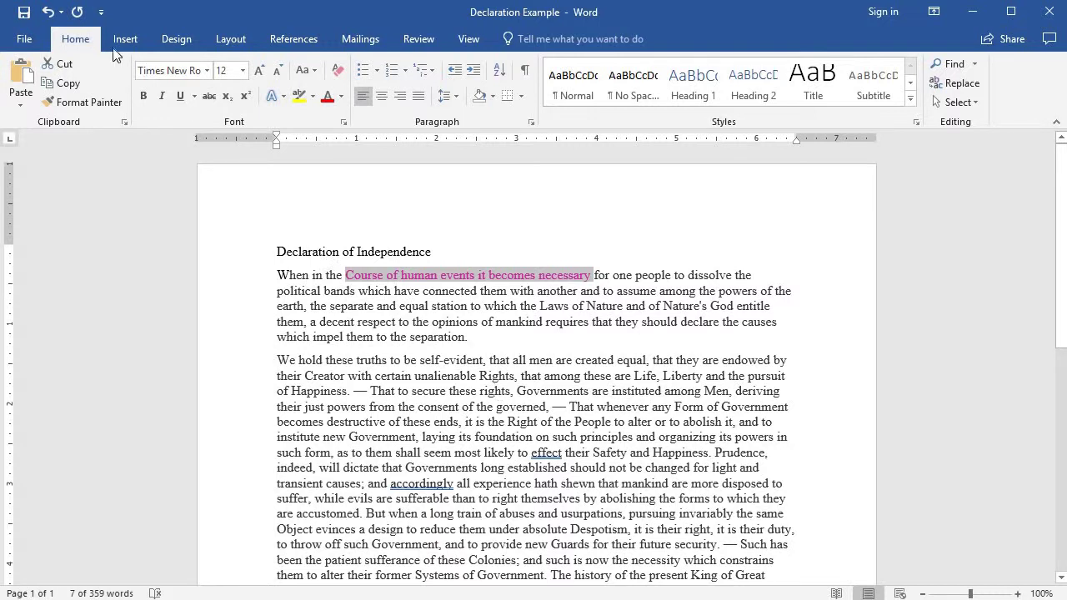
{"action": "left_click", "coordinate": [48, 12]}
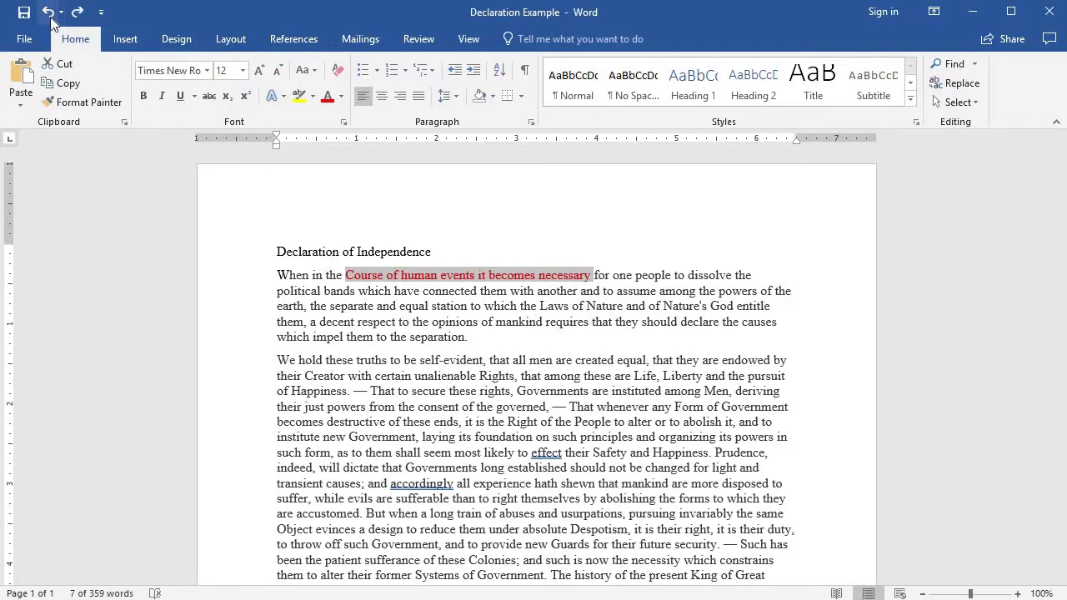
{"action": "left_click", "coordinate": [479, 322]}
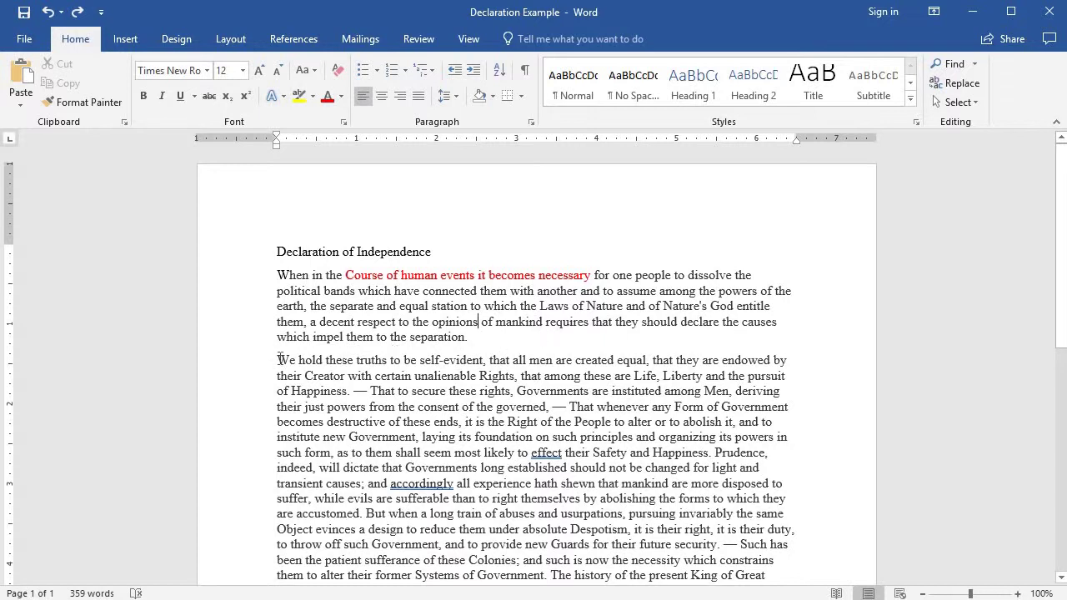
- Highlight "We hold these truths to be self-evident, that all men are created equal," in yellow at the start of the second paragraph
{"action": "left_click_drag", "start_coordinate": [282, 359], "coordinate": [650, 365]}
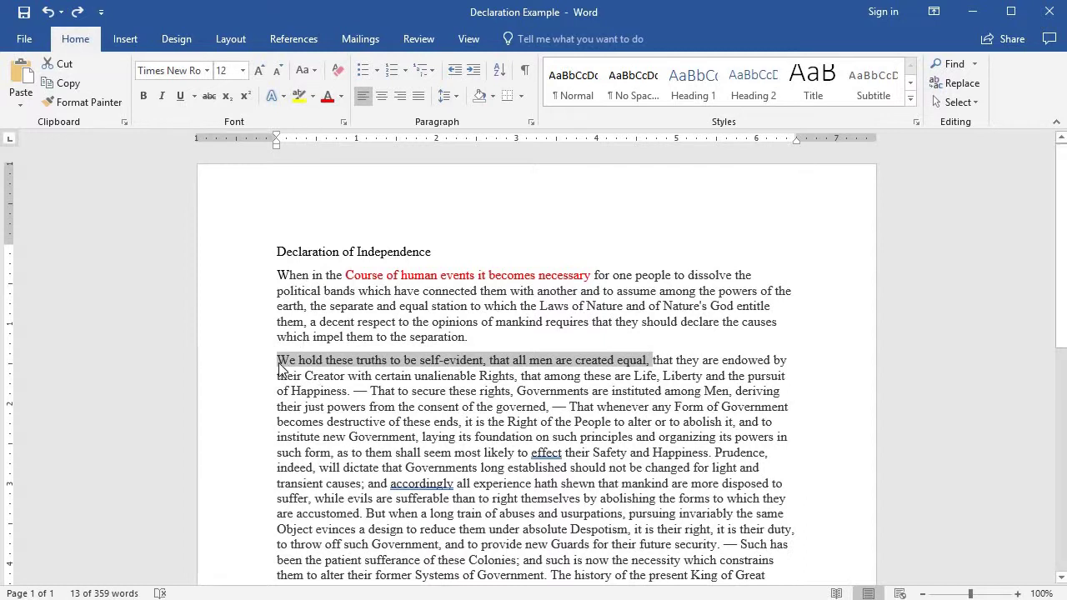
{"action": "left_click", "coordinate": [300, 96]}
{"action": "key", "text": "Right"}
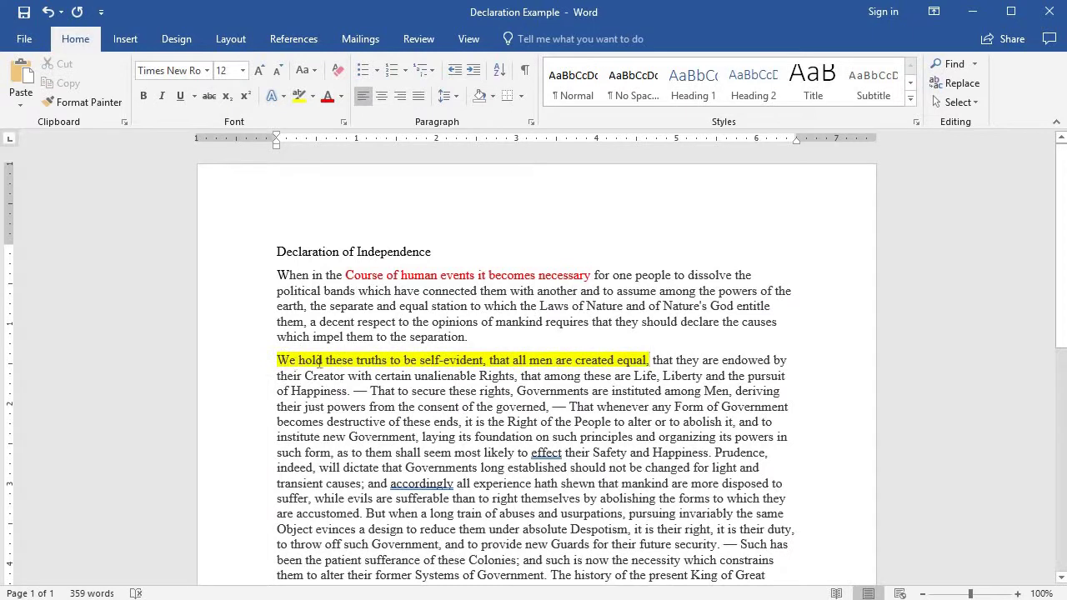
- Switch the highlighter to turquoise and mark "We hold these truths to be self-evident, that all men are created equal" with it
{"action": "left_click", "coordinate": [313, 97]}
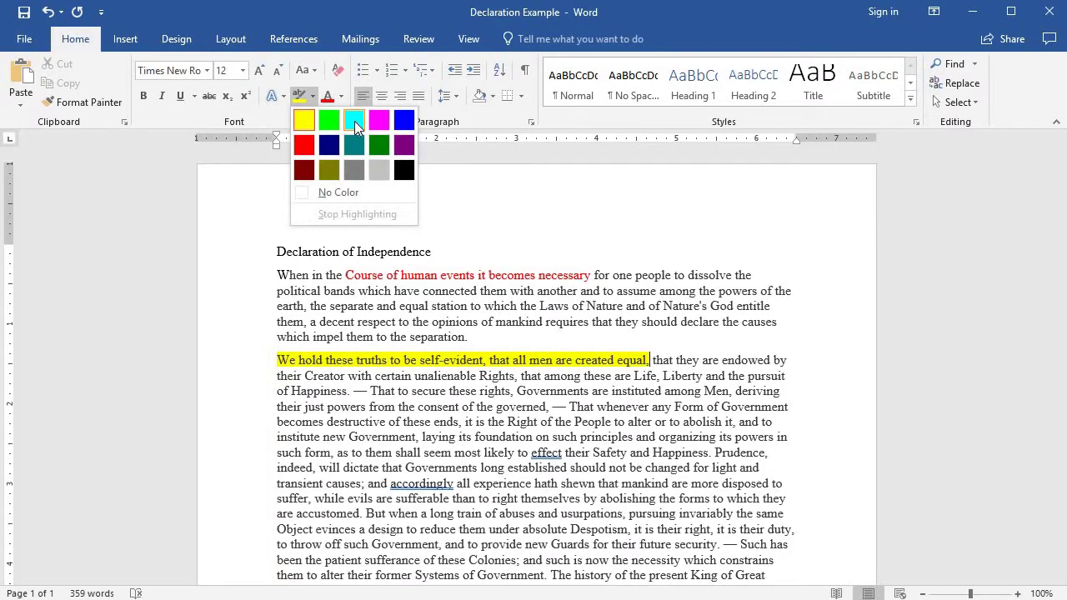
{"action": "left_click", "coordinate": [354, 121]}
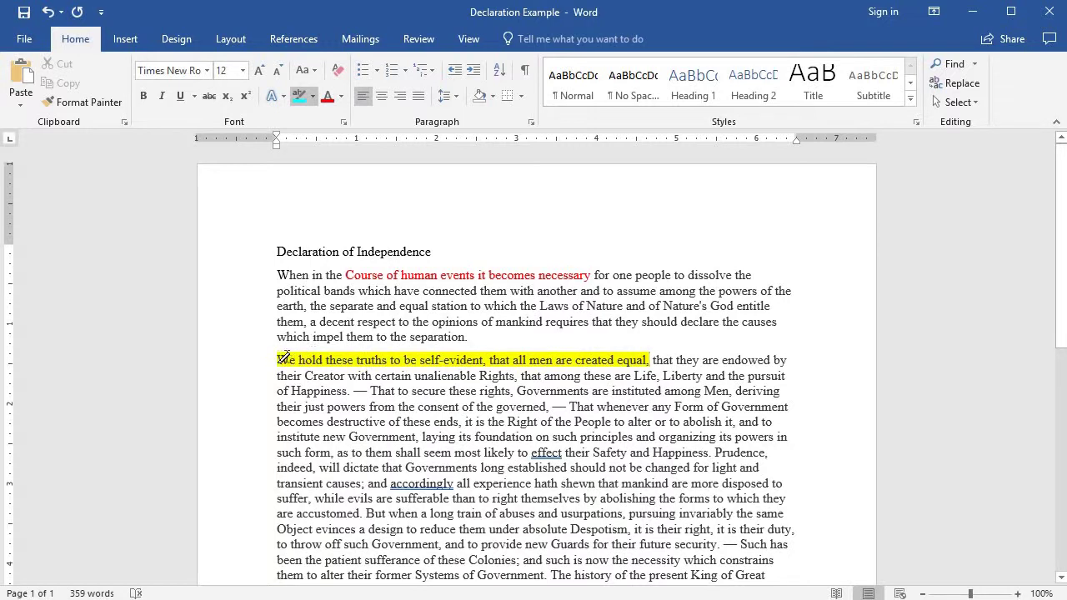
{"action": "left_click_drag", "start_coordinate": [280, 359], "coordinate": [648, 359]}
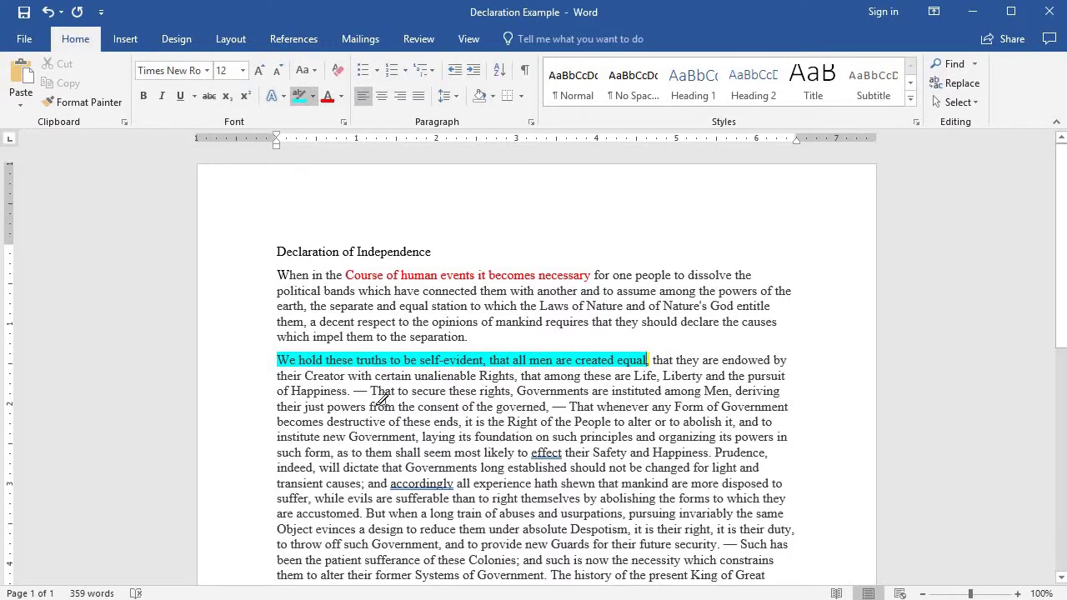
- Highlight "from the consent of the governed, — That whenever any Form" and "Government, laying its foundation on such" in turquoise
{"action": "left_click_drag", "start_coordinate": [371, 405], "coordinate": [703, 408]}
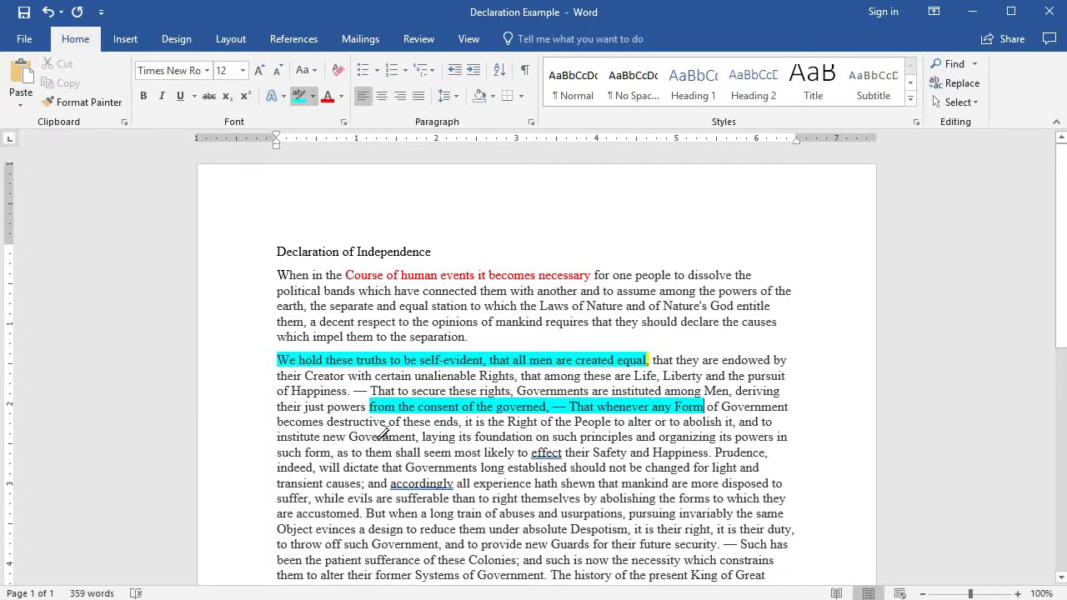
{"action": "left_click_drag", "start_coordinate": [389, 435], "coordinate": [576, 437]}
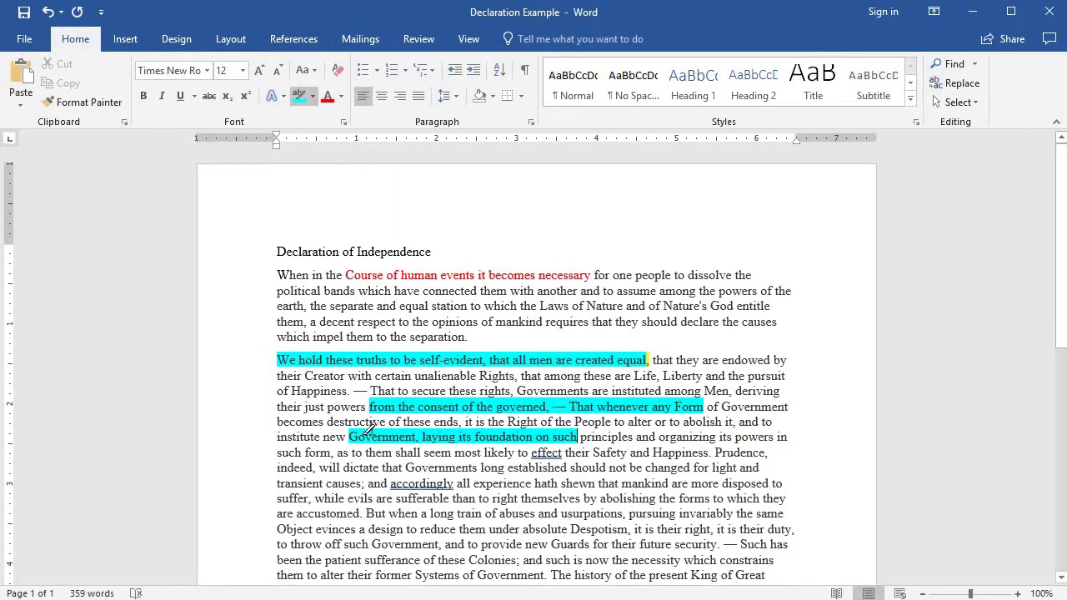
- Remove the highlight from "Government, laying its foundation on such", then clear it from "from the consent of the" and undo that last clearing
{"action": "left_click_drag", "start_coordinate": [349, 435], "coordinate": [576, 434]}
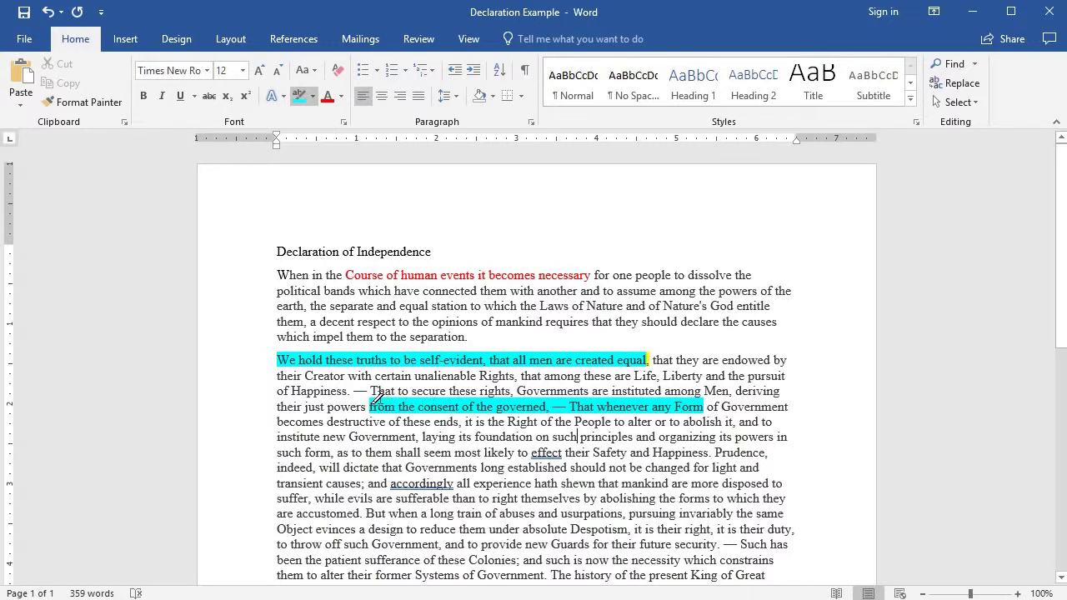
{"action": "left_click_drag", "start_coordinate": [369, 406], "coordinate": [493, 406]}
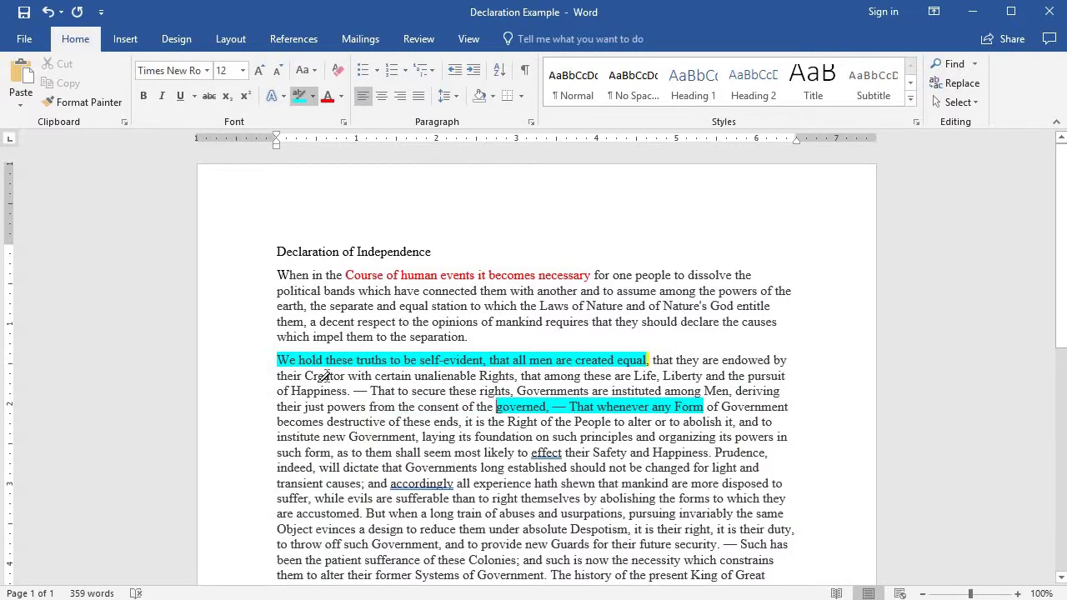
{"action": "left_click", "coordinate": [47, 13]}
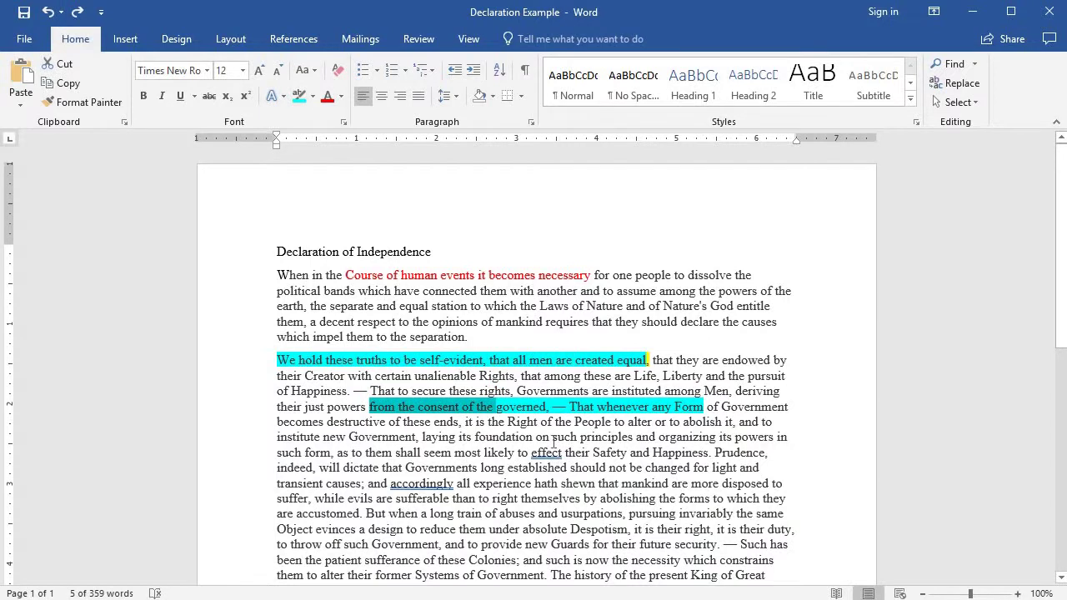